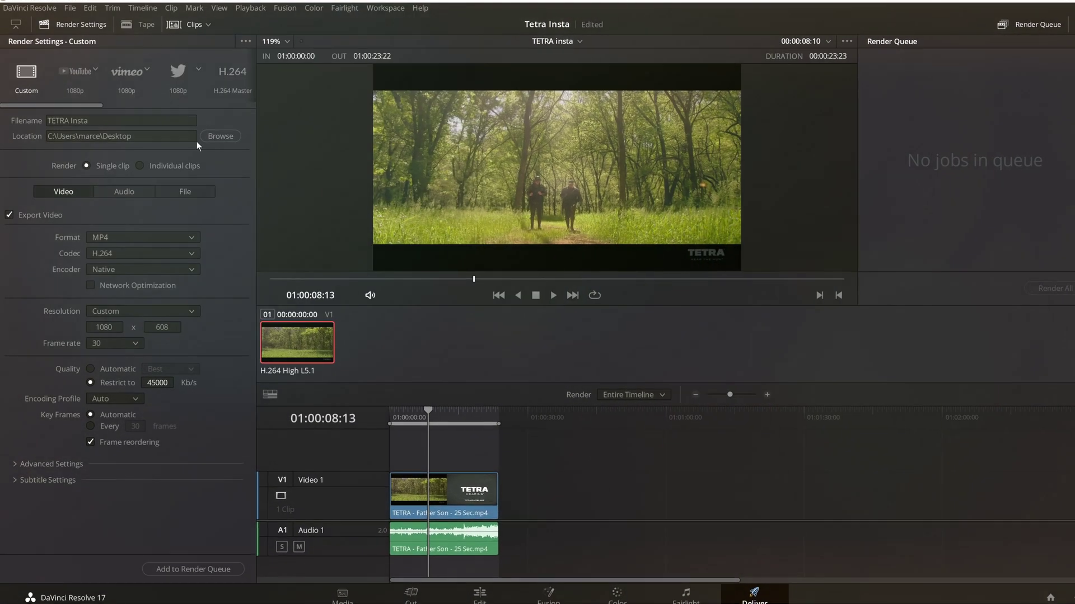
Step: Confirm the render Format stays MP4 and Codec H.264, and review the encoder choices
{"action": "left_click", "coordinate": [143, 238]}
{"action": "left_click", "coordinate": [135, 350]}
{"action": "left_click", "coordinate": [143, 253]}
{"action": "left_click", "coordinate": [138, 269]}
{"action": "left_click", "coordinate": [143, 269]}
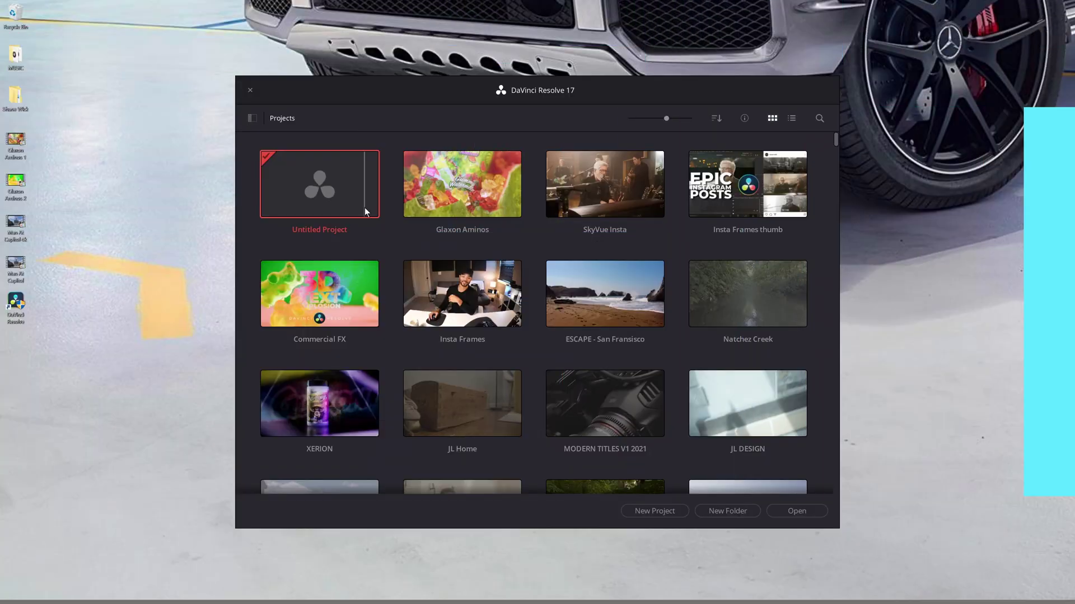
Step: Open Untitled Project from the Project Manager and bring up its Project Settings
{"action": "double_click", "coordinate": [337, 193]}
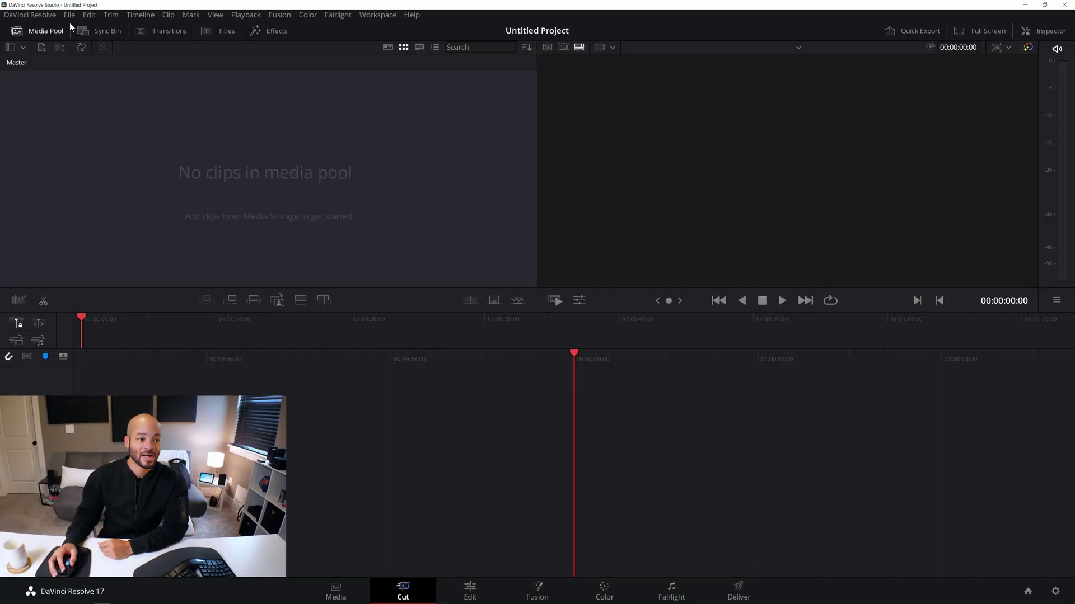
{"action": "left_click", "coordinate": [70, 18]}
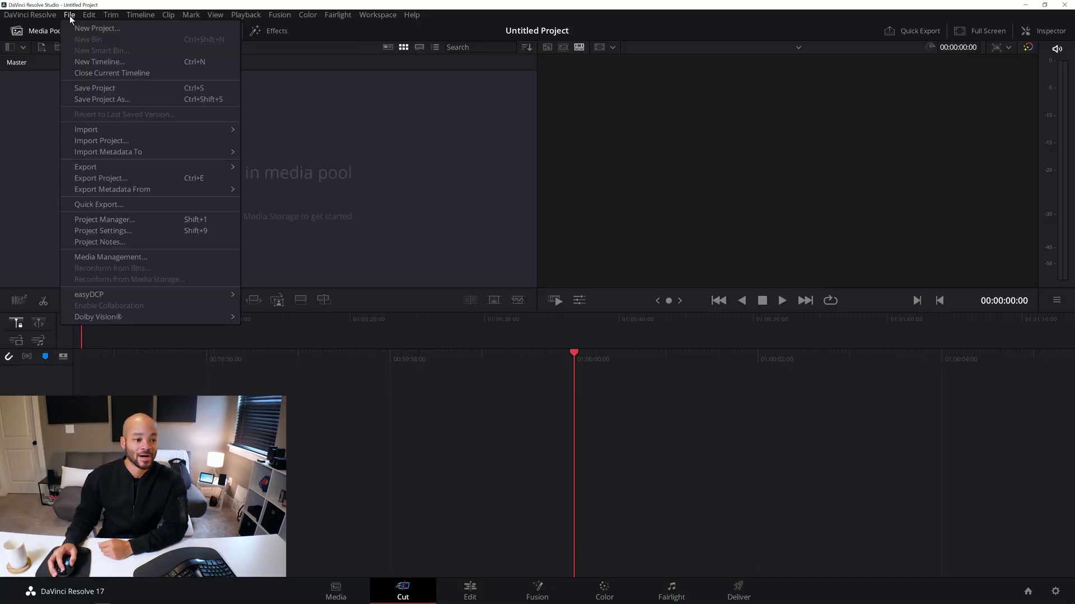
{"action": "left_click", "coordinate": [127, 231]}
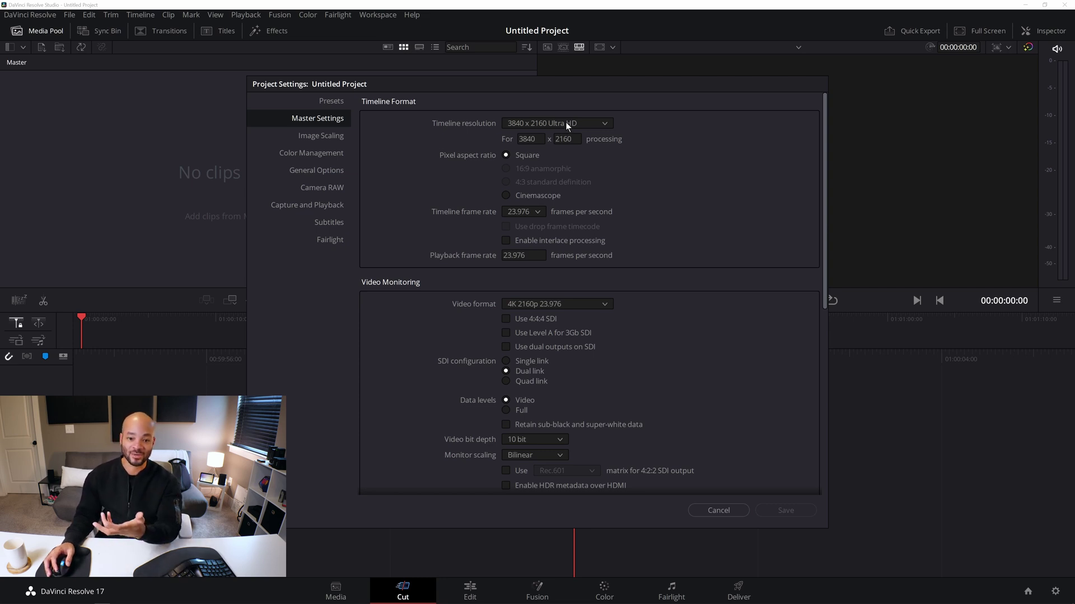
Step: Set Timeline resolution to Custom with width 1080 and height 1350
{"action": "left_click", "coordinate": [580, 122]}
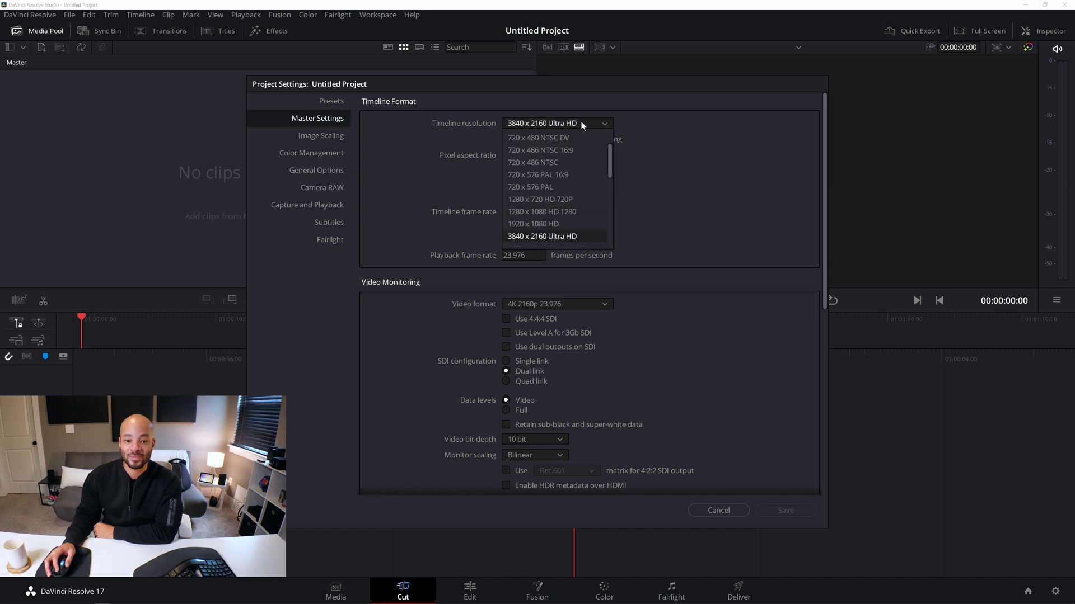
{"action": "left_click", "coordinate": [564, 140]}
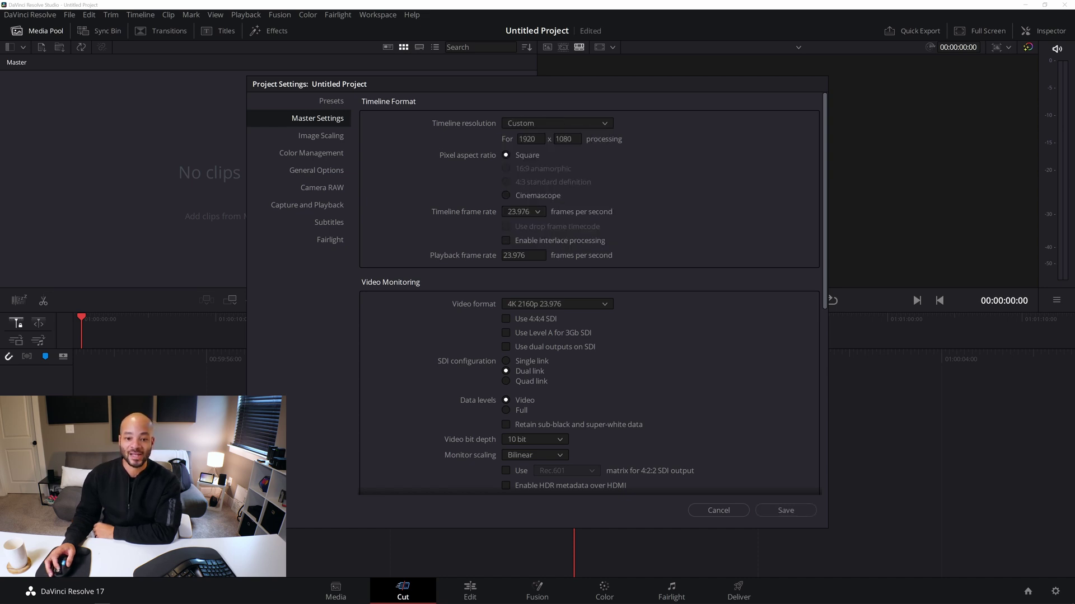
{"action": "left_click", "coordinate": [527, 138]}
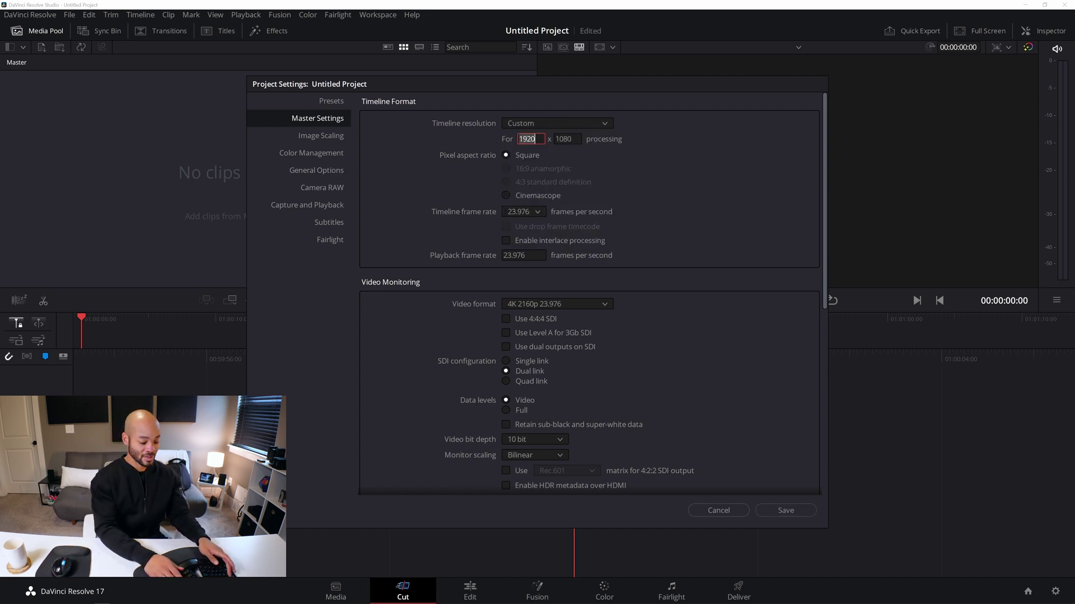
{"action": "type", "text": "1080"}
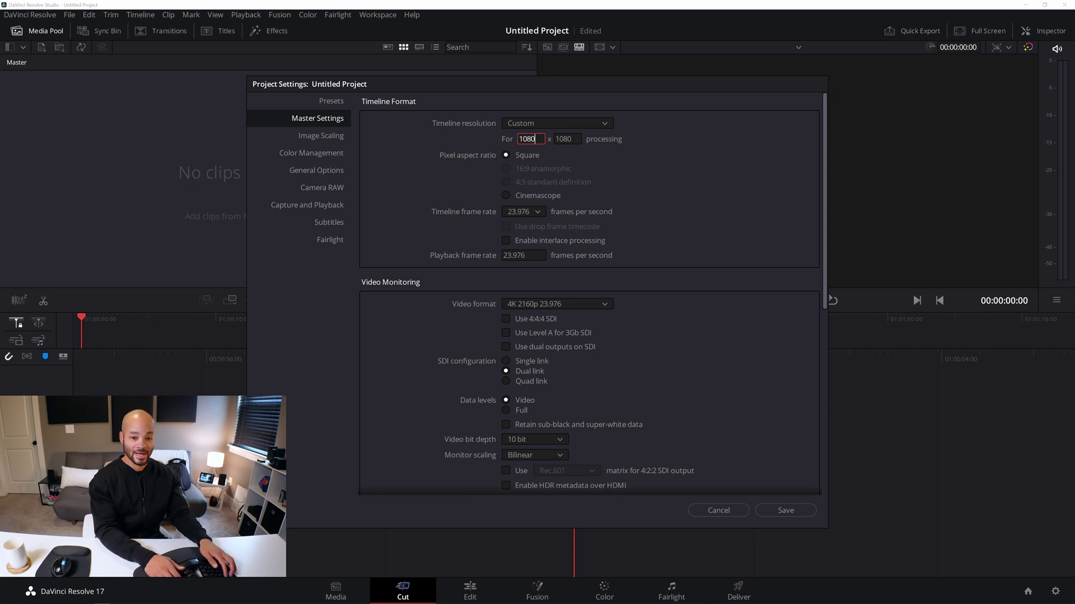
{"action": "key", "text": "Tab"}
{"action": "type", "text": "1350"}
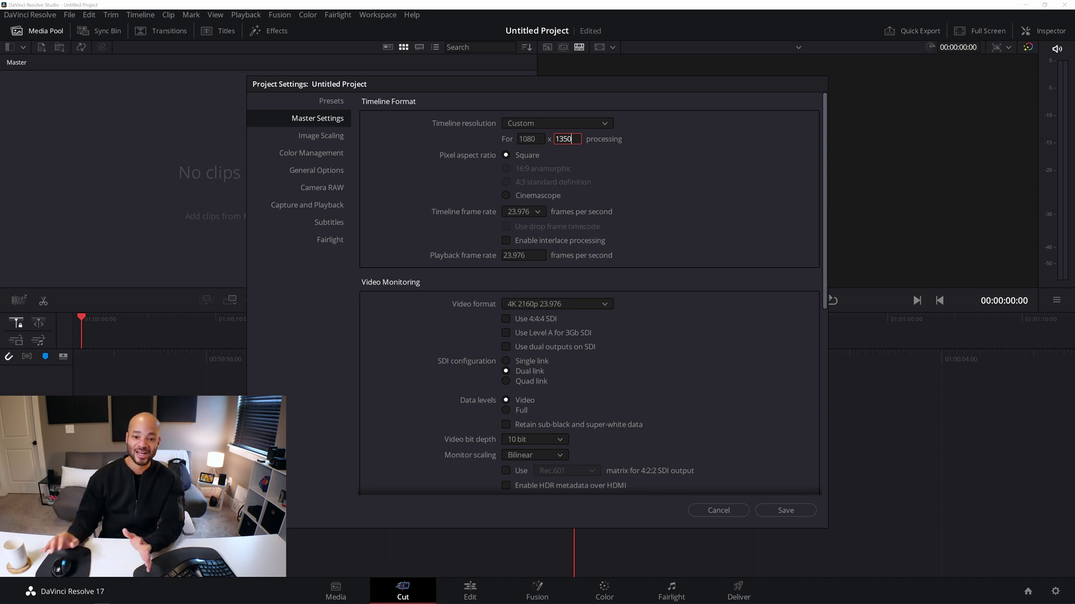
Step: Set the timeline frame rate to 30 fps in Master Settings
{"action": "left_click", "coordinate": [537, 212]}
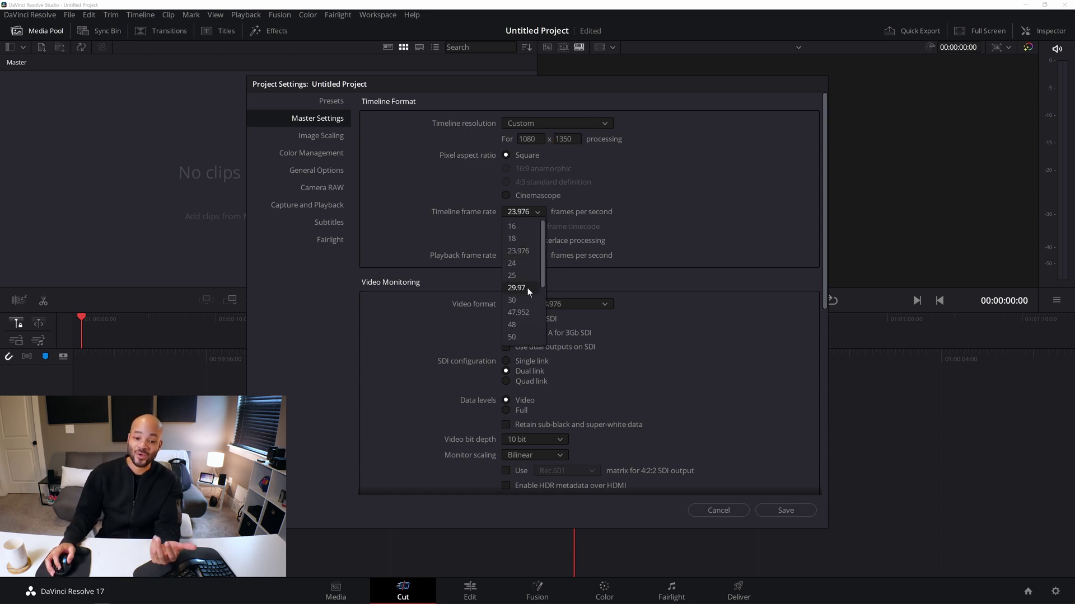
{"action": "left_click", "coordinate": [529, 301]}
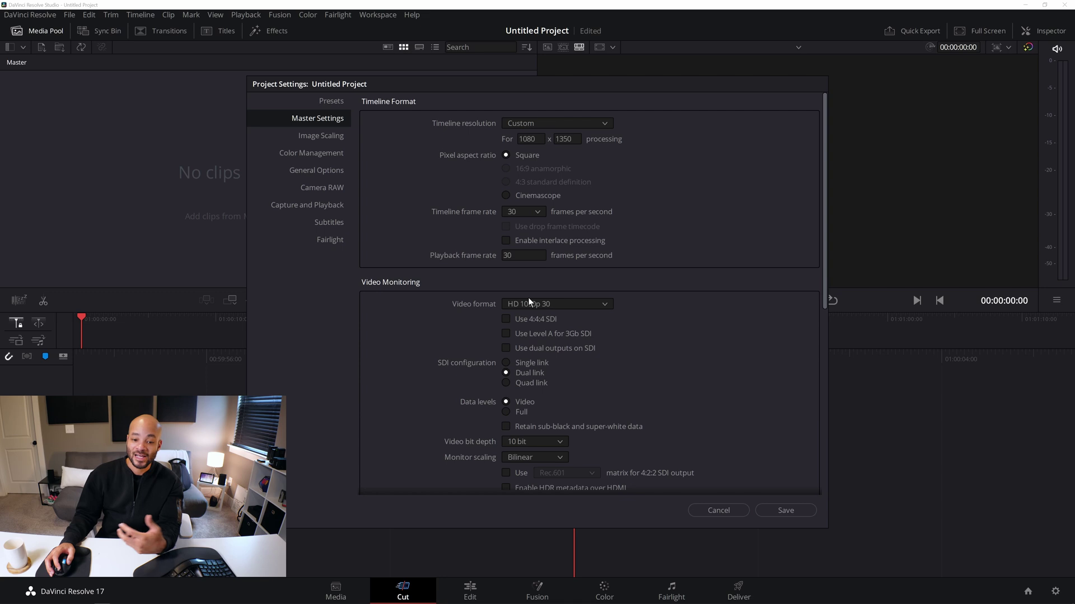
{"action": "left_click", "coordinate": [535, 212]}
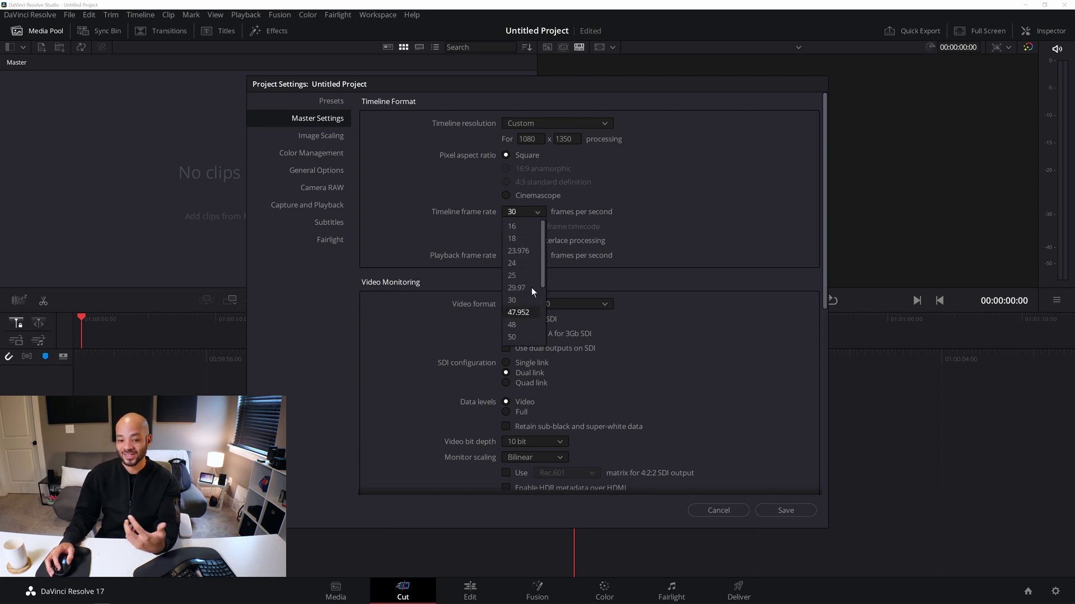
{"action": "left_click", "coordinate": [551, 210]}
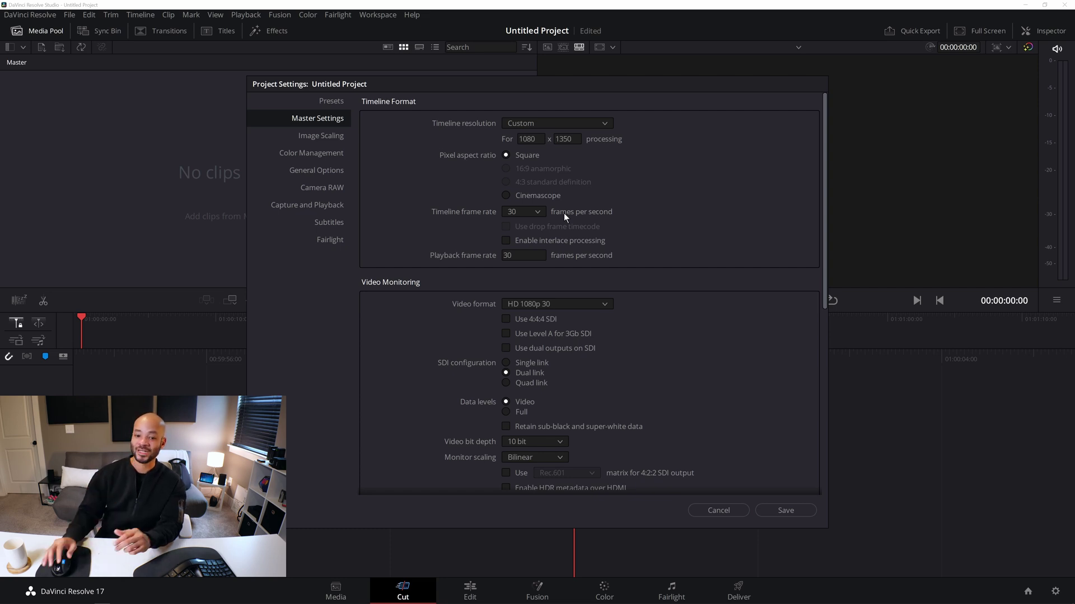
{"action": "left_click", "coordinate": [532, 211]}
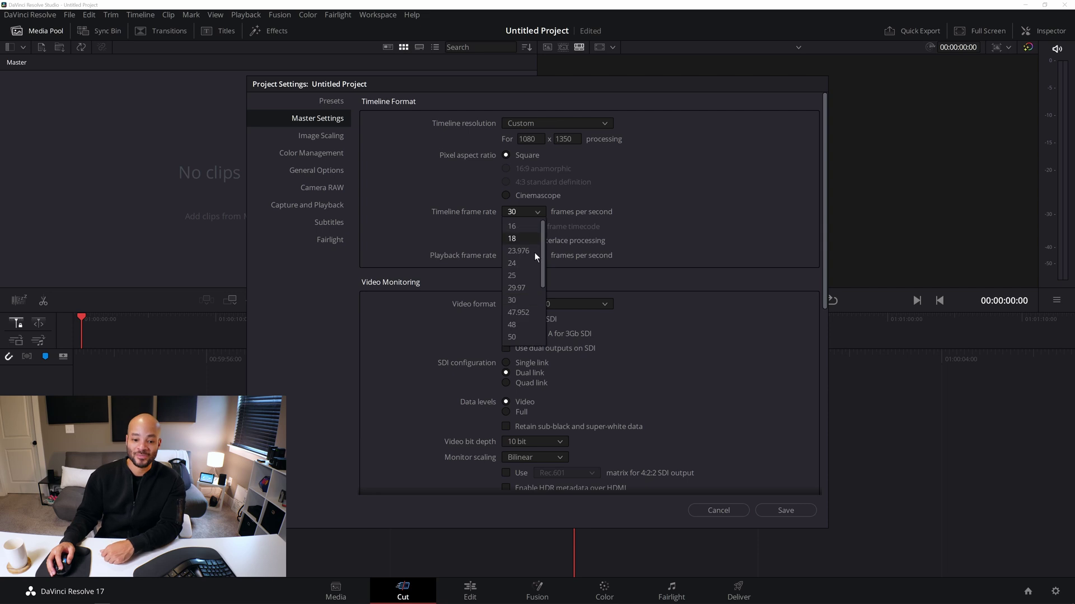
{"action": "left_click", "coordinate": [518, 300]}
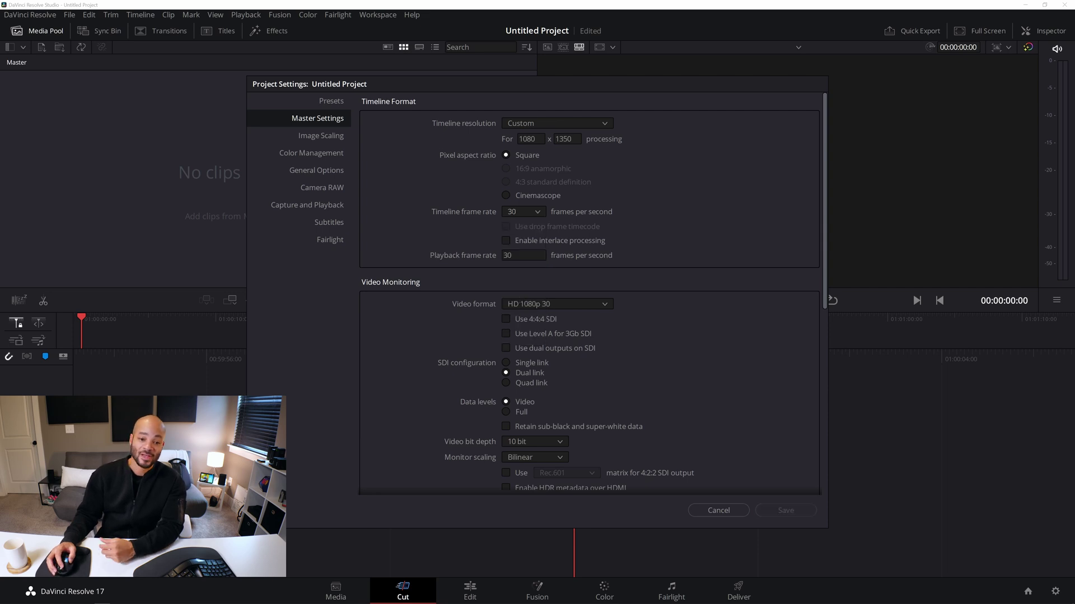
Step: Save the current project settings as a preset named 'Insta Portrait'
{"action": "left_click", "coordinate": [331, 101]}
{"action": "left_click", "coordinate": [801, 311]}
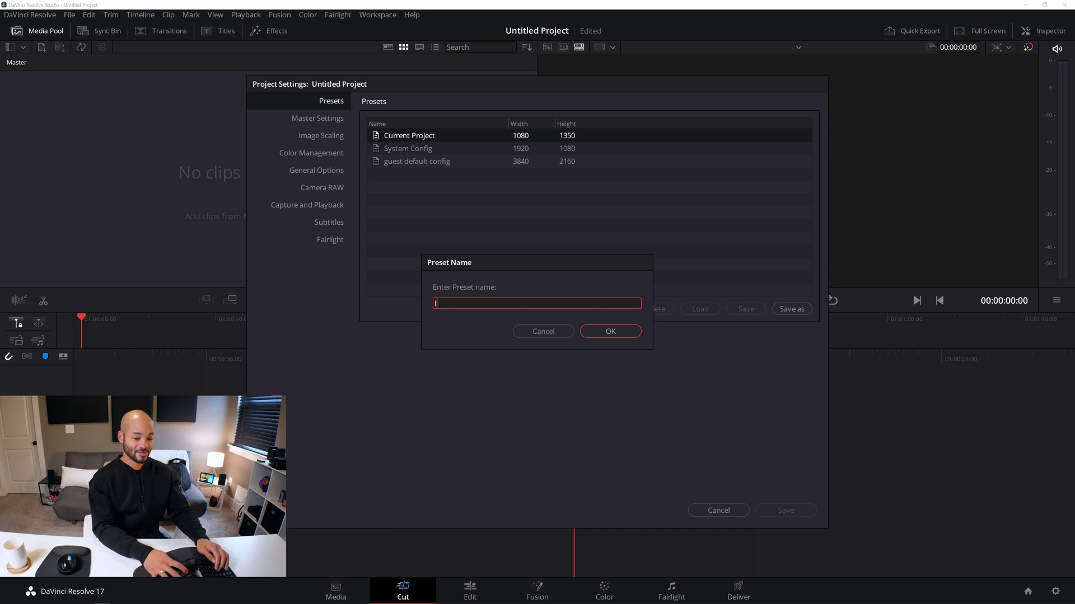
{"action": "type", "text": "Insta P"}
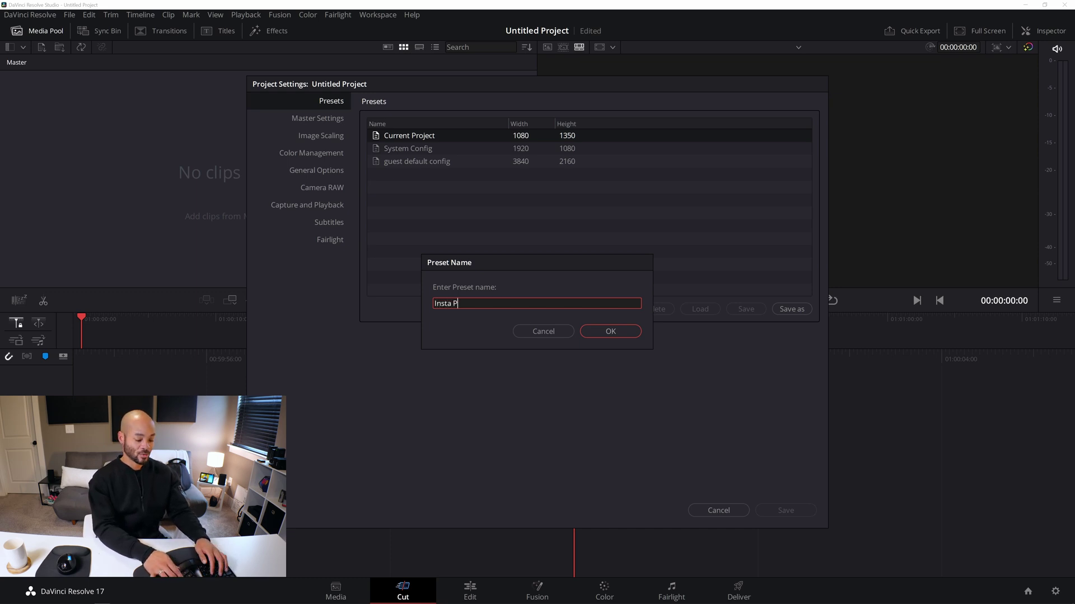
{"action": "type", "text": "ortrait"}
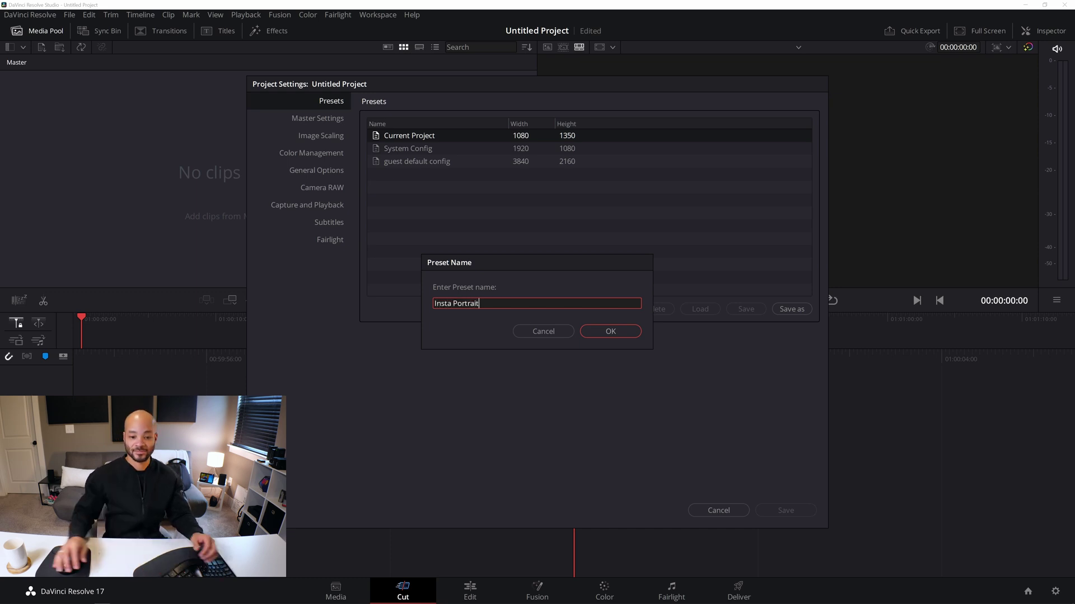
{"action": "left_click", "coordinate": [610, 331]}
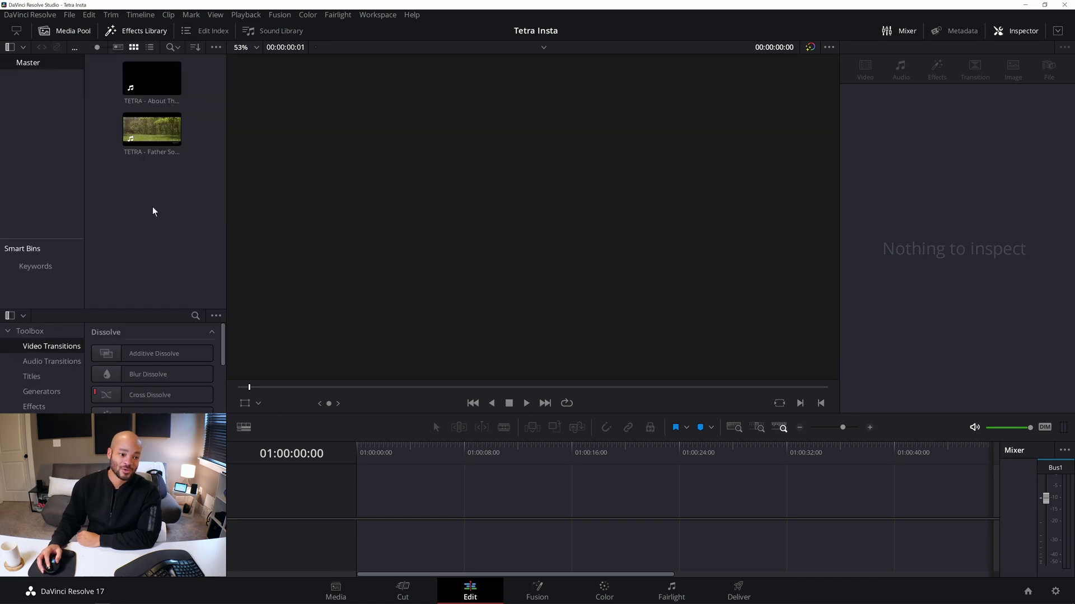
Step: Create a new timeline from the media pool and name it 'TETRA insta'
{"action": "right_click", "coordinate": [153, 211]}
{"action": "mouse_move", "coordinate": [241, 216]}
{"action": "left_click", "coordinate": [416, 224]}
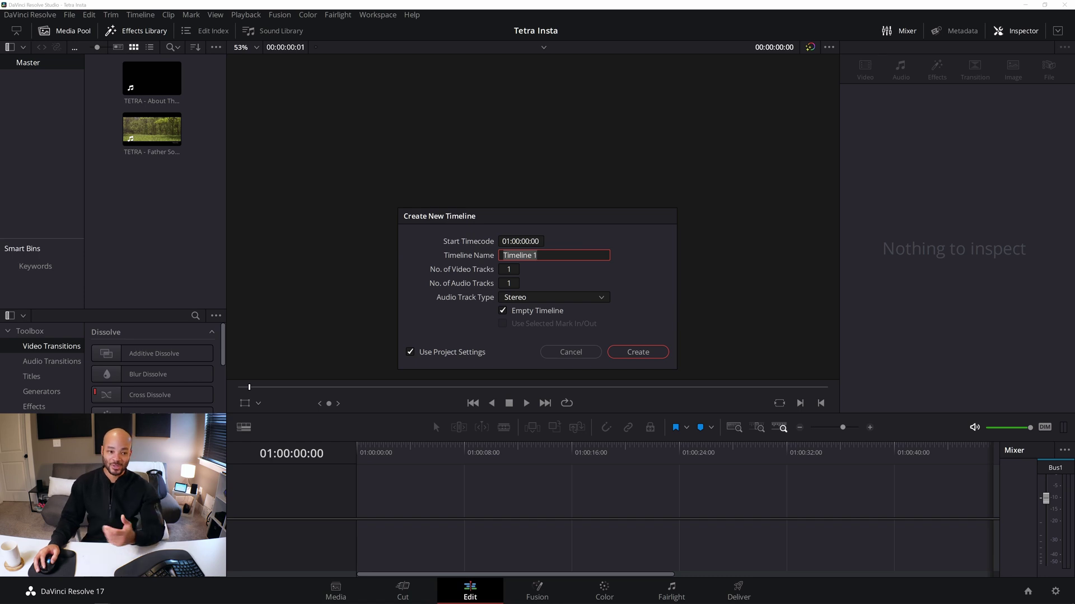
{"action": "type", "text": "TETRA insta"}
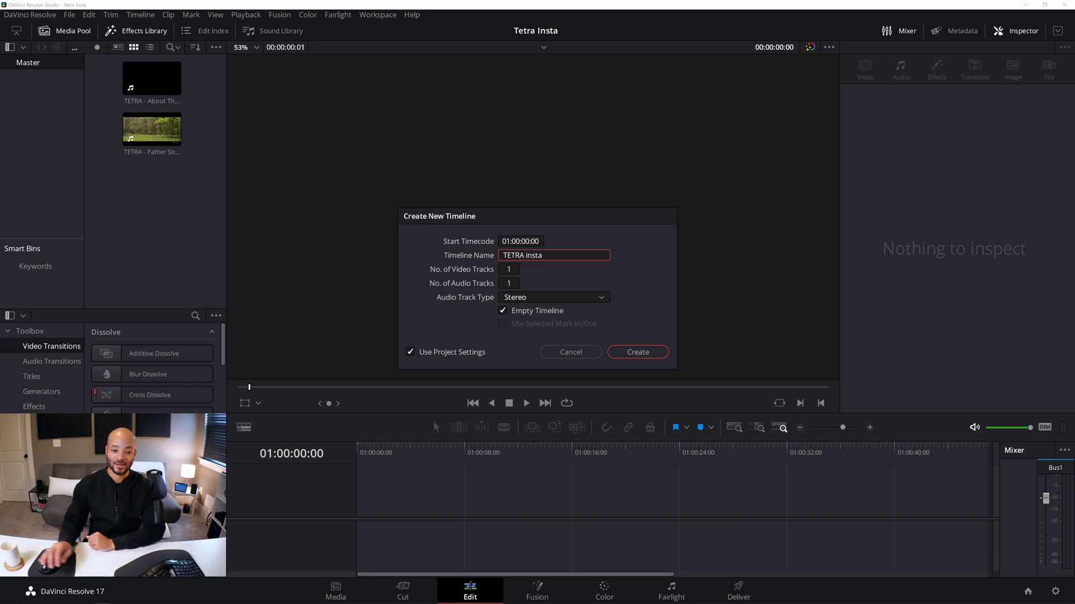
Step: Turn off Use Project Settings and show the Format tab's timeline resolution list
{"action": "left_click", "coordinate": [433, 355]}
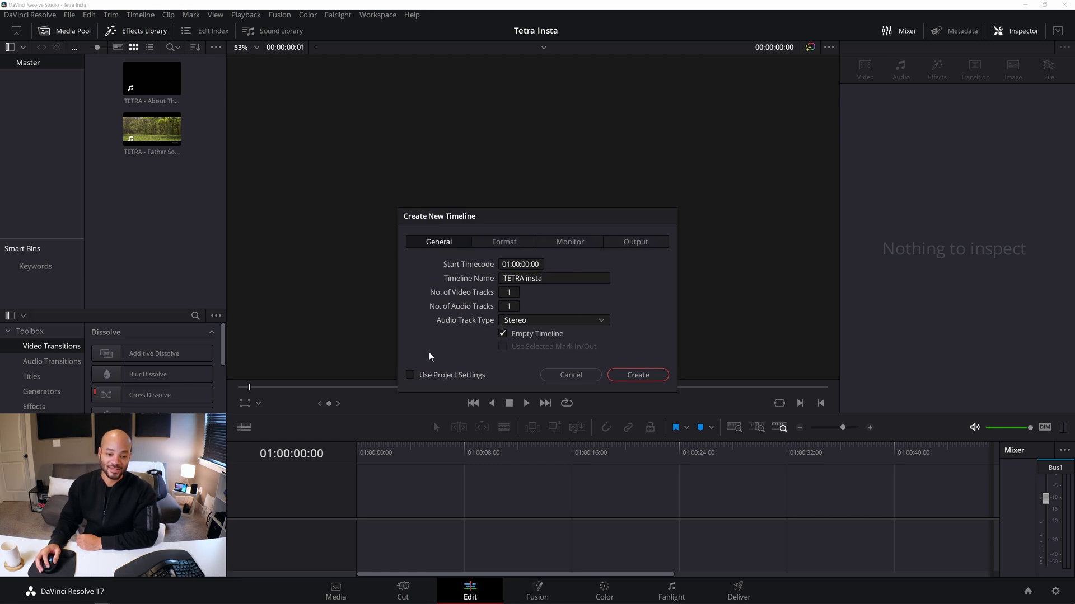
{"action": "left_click", "coordinate": [504, 242]}
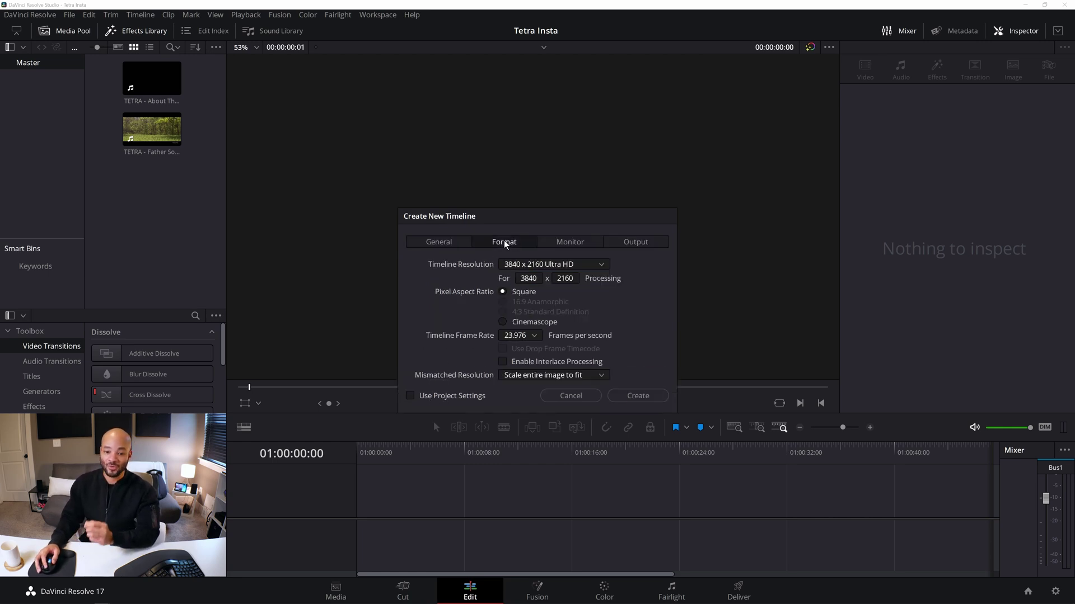
{"action": "left_click", "coordinate": [564, 266]}
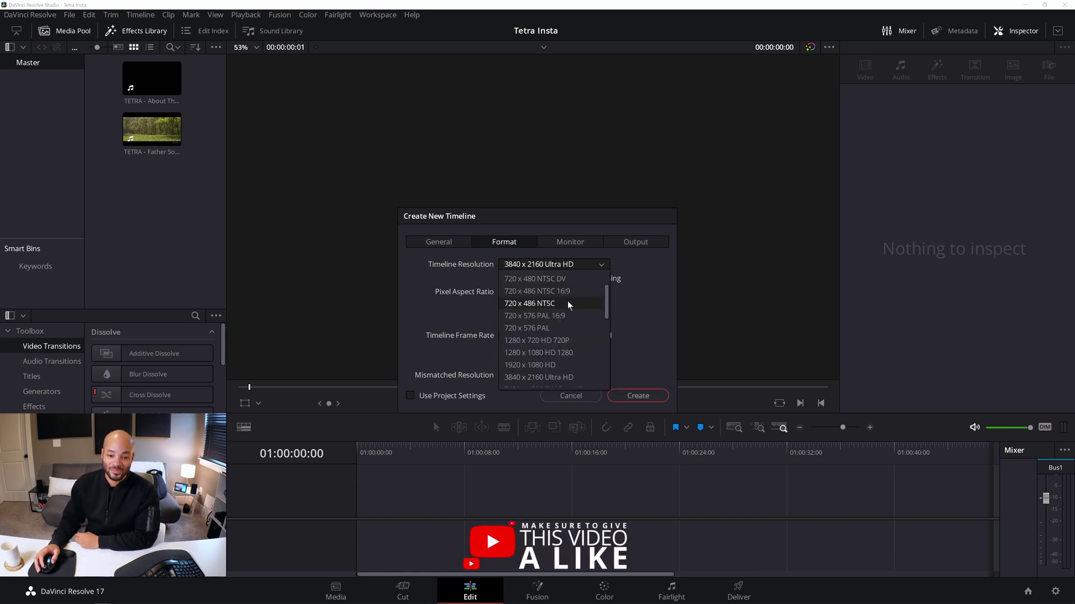
Step: Give the timeline a Custom 1080 x 608 resolution at 30 fps
{"action": "left_click", "coordinate": [556, 280]}
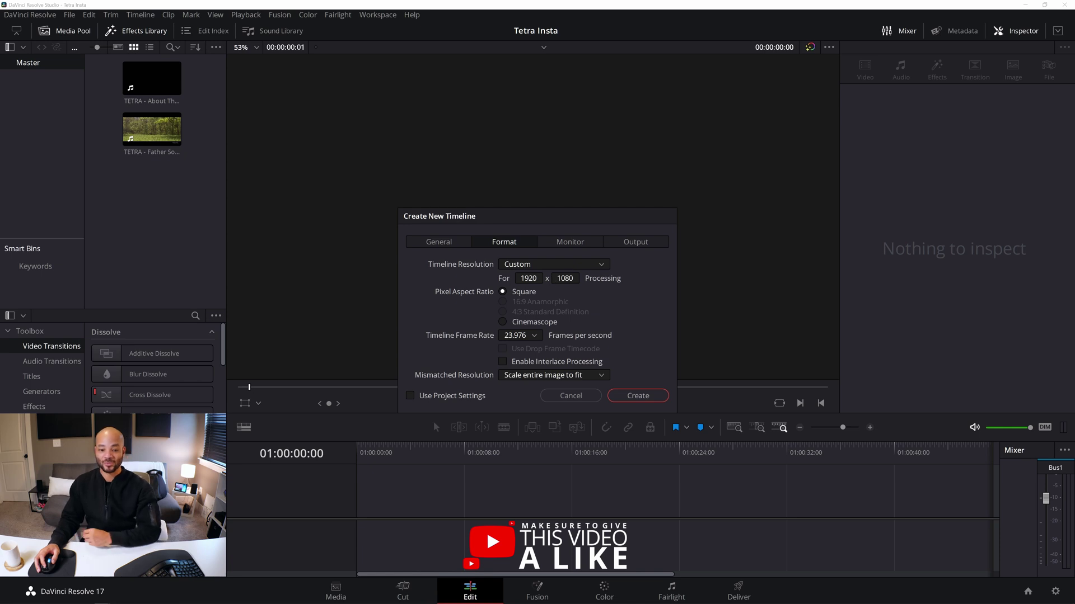
{"action": "left_click", "coordinate": [528, 278]}
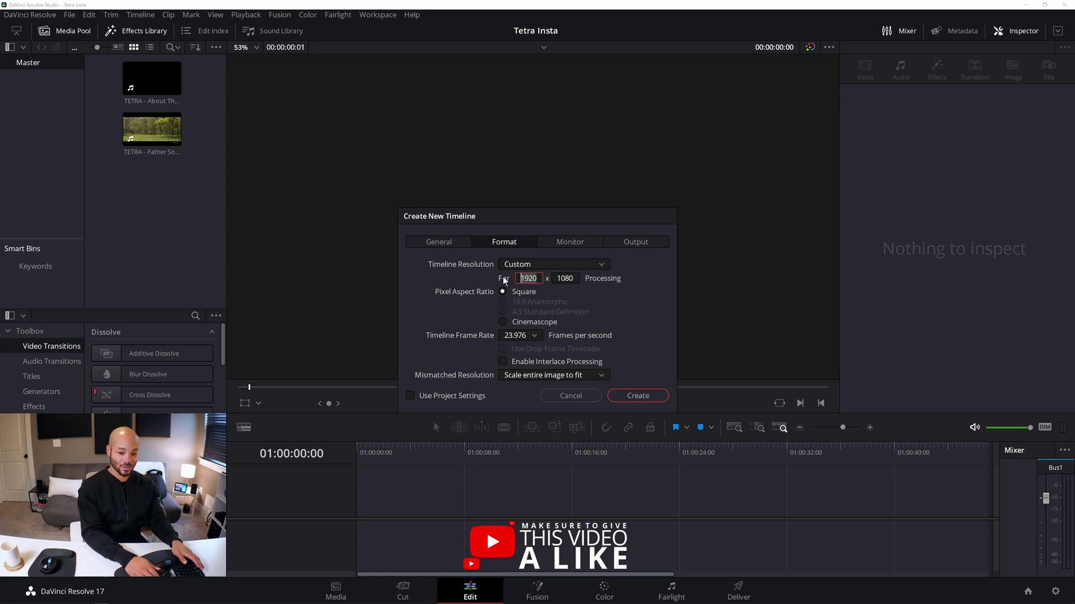
{"action": "type", "text": "1080"}
{"action": "key", "text": "Tab"}
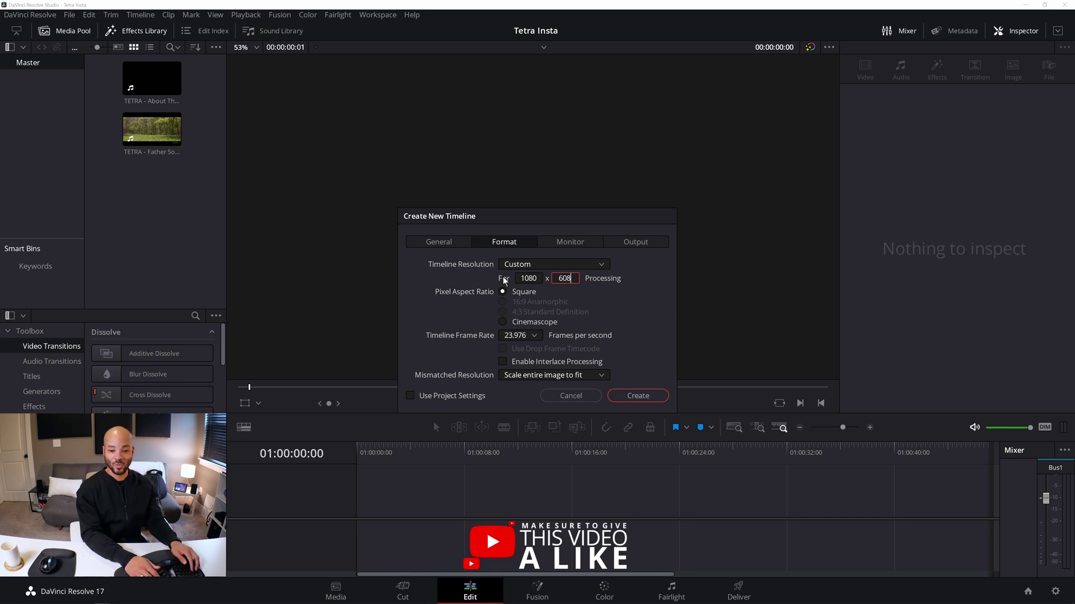
{"action": "left_click", "coordinate": [529, 336]}
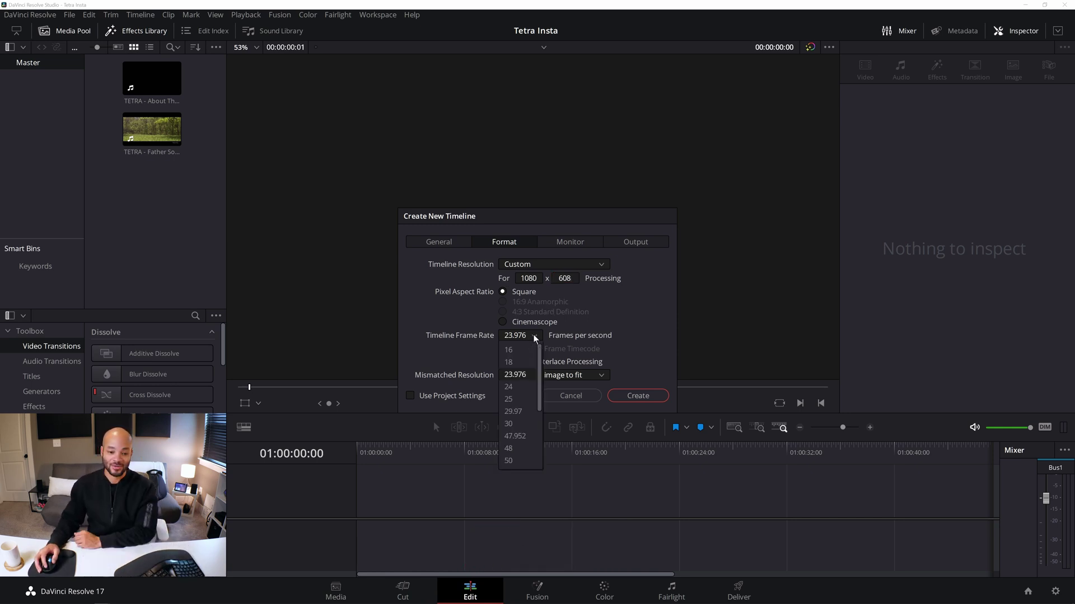
{"action": "left_click", "coordinate": [522, 425]}
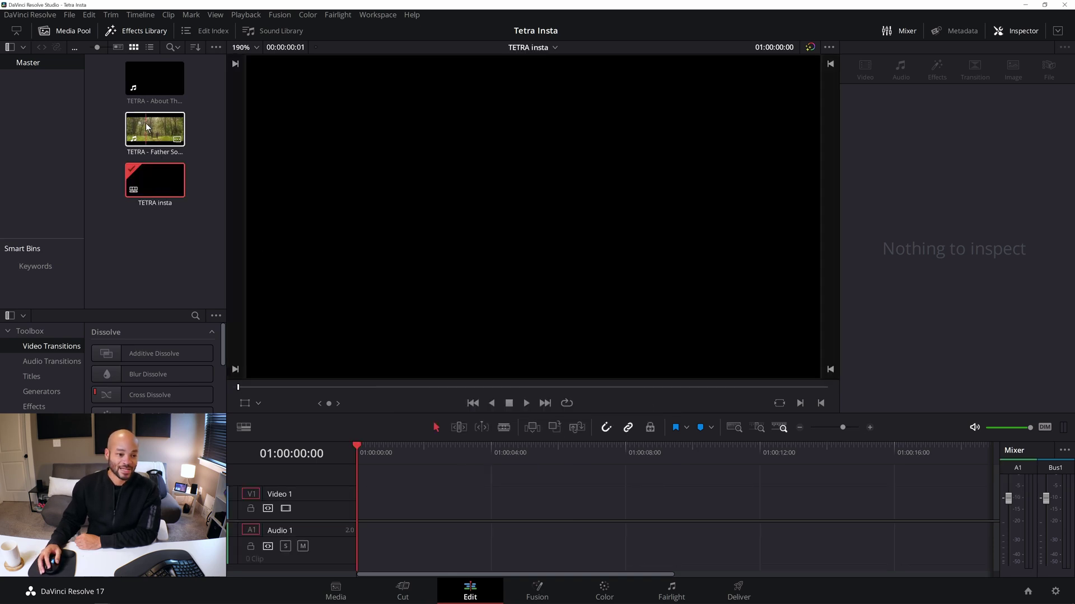
Step: Place the Father Son clip on V1, zoom to fit, and play it back
{"action": "left_click_drag", "start_coordinate": [145, 123], "coordinate": [386, 506]}
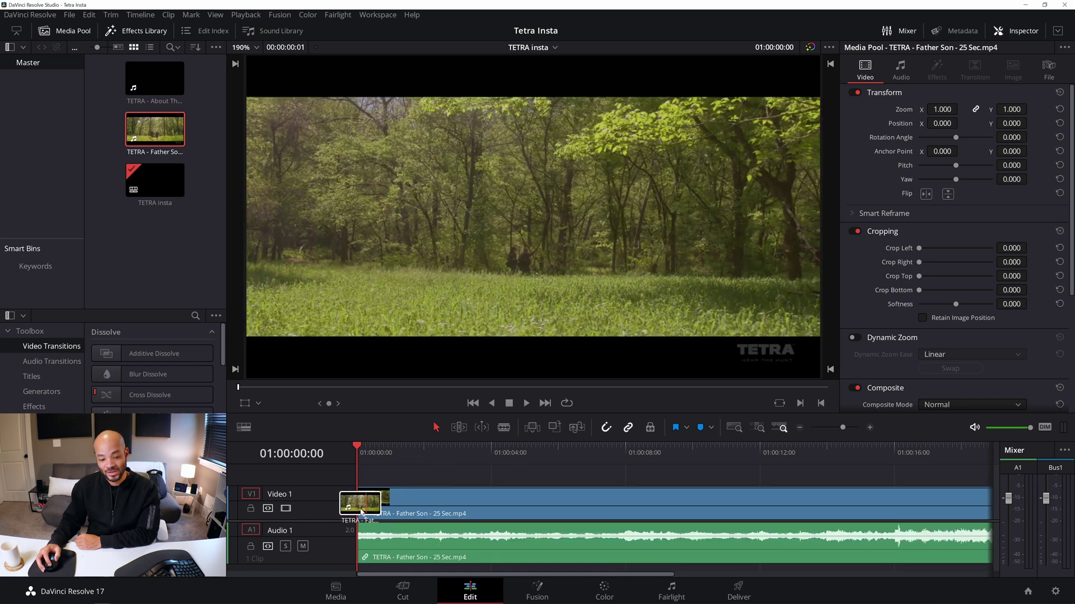
{"action": "left_click", "coordinate": [799, 427]}
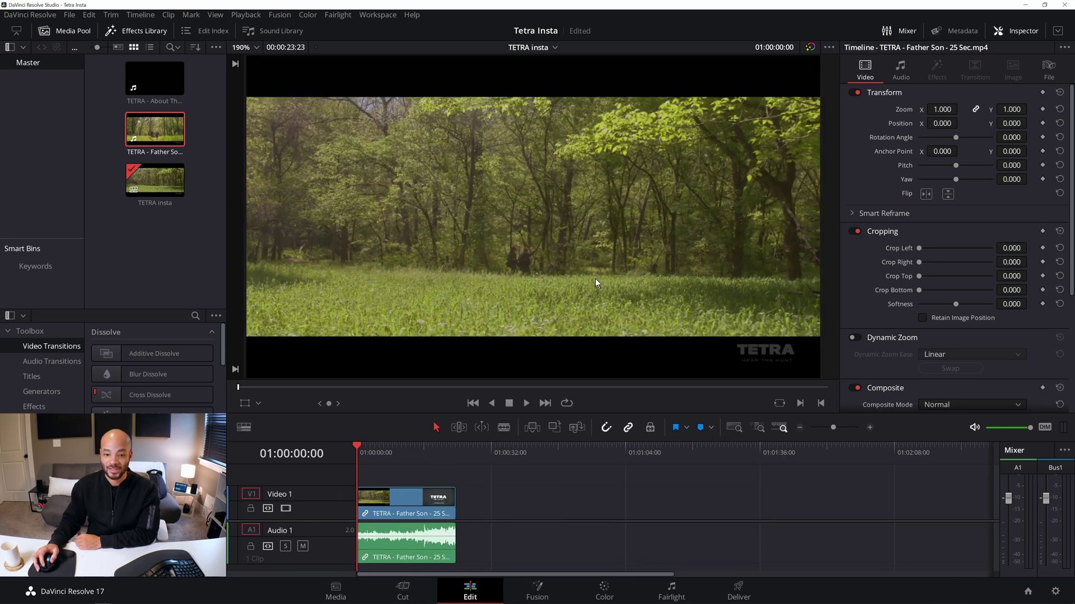
{"action": "scroll", "coordinate": [596, 277], "scroll_direction": "down", "scroll_amount": 2}
{"action": "scroll", "coordinate": [594, 278], "scroll_direction": "down", "scroll_amount": 1}
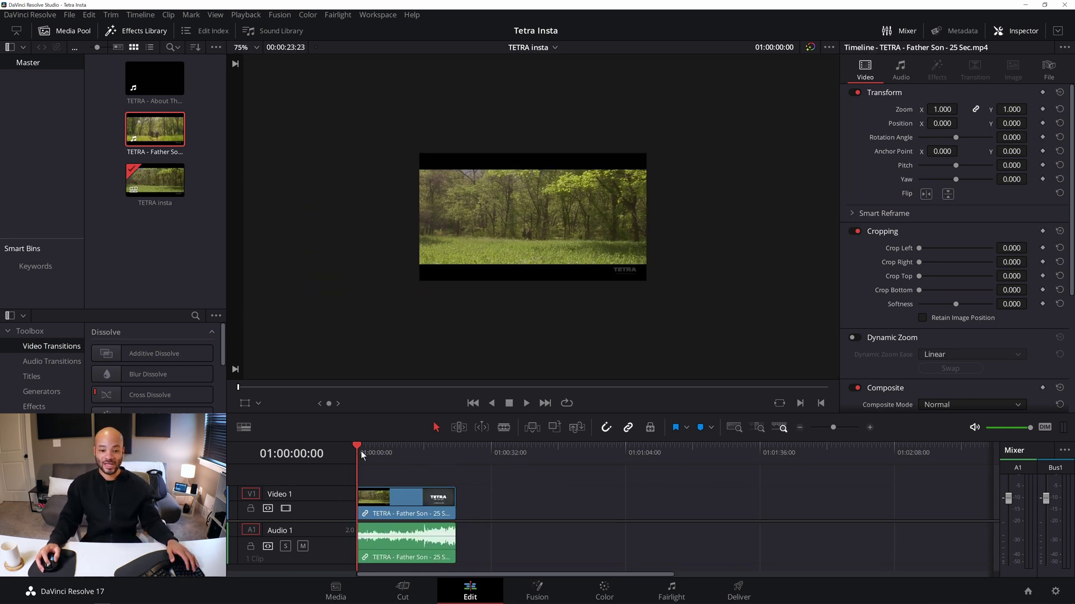
{"action": "key", "text": "space"}
{"action": "key", "text": "XF86AudioLowerVolume"}
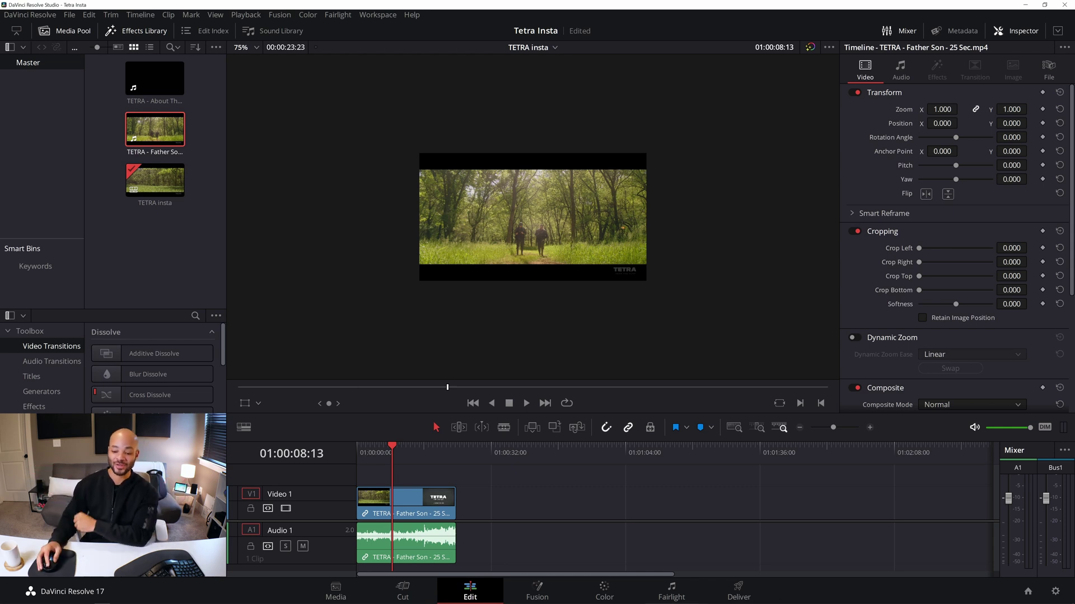
Step: On the Deliver page, keep MP4 format, H.264 codec and the Native encoder
{"action": "left_click", "coordinate": [740, 589]}
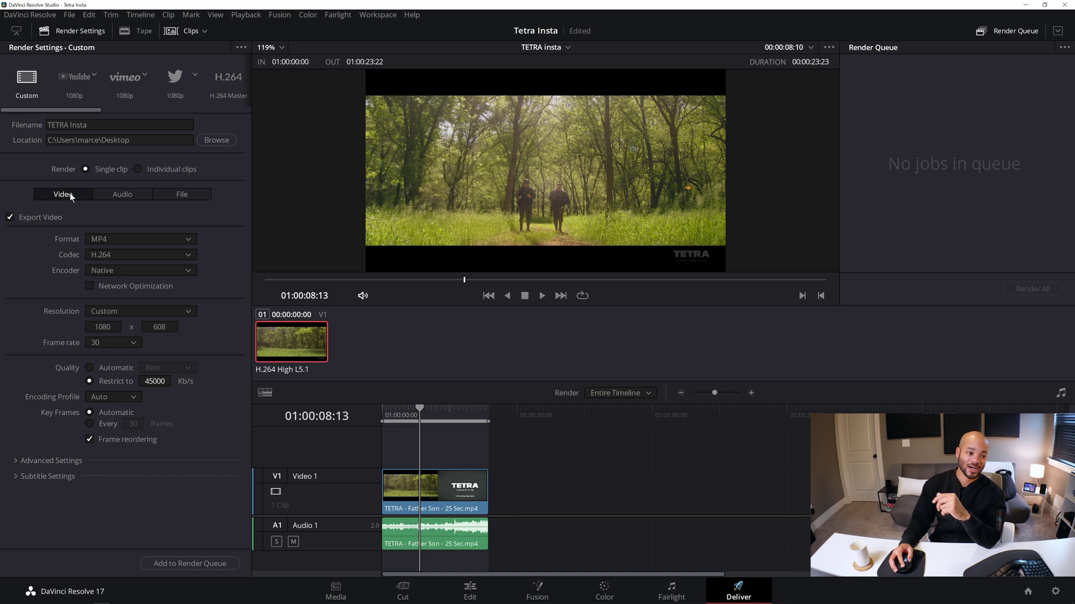
{"action": "left_click", "coordinate": [131, 237]}
{"action": "left_click", "coordinate": [135, 350]}
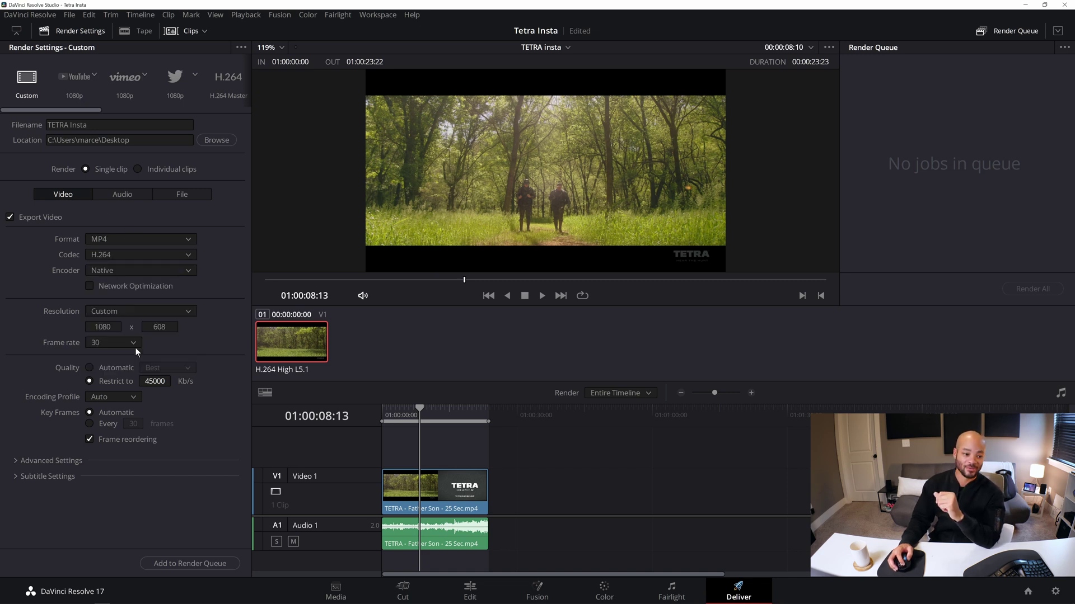
{"action": "left_click", "coordinate": [135, 253]}
{"action": "left_click", "coordinate": [135, 270]}
{"action": "left_click", "coordinate": [136, 268]}
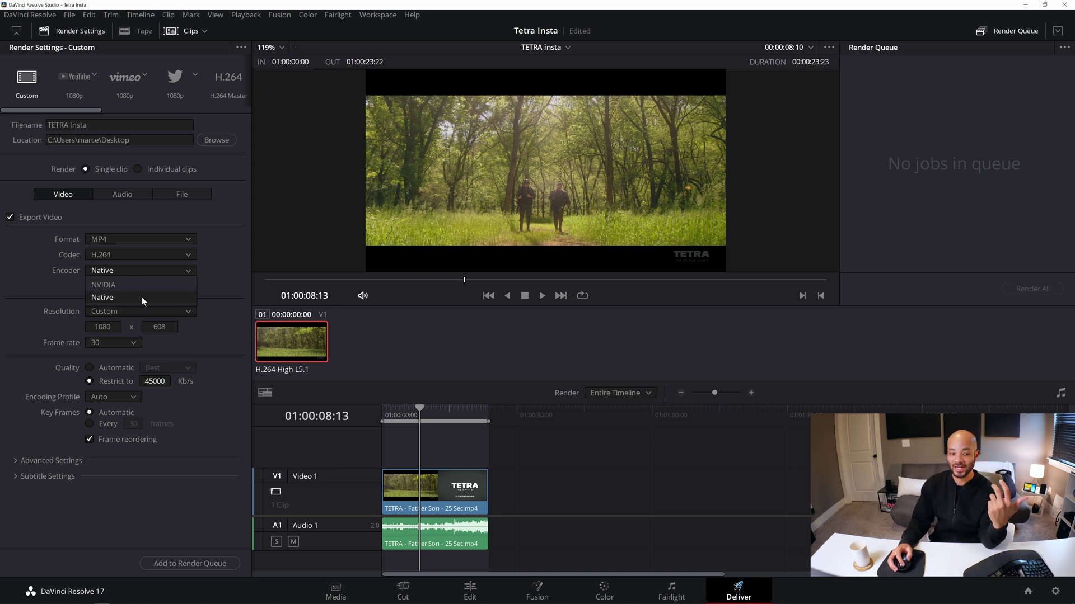
{"action": "left_click", "coordinate": [142, 295]}
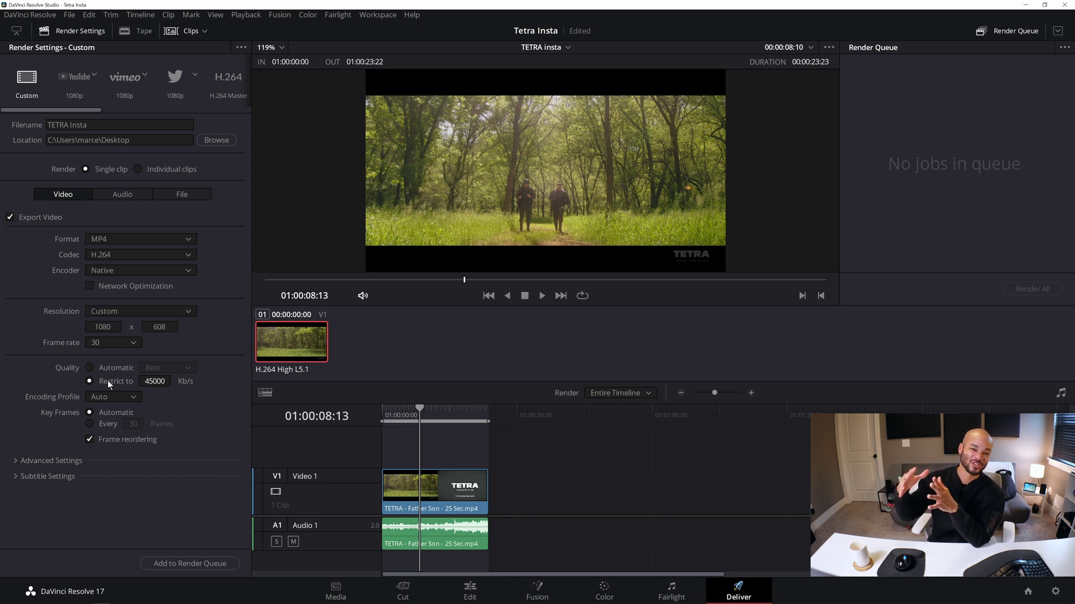
Step: Change the Restrict to bitrate limit from 45000 to 2500 Kb/s
{"action": "double_click", "coordinate": [154, 382]}
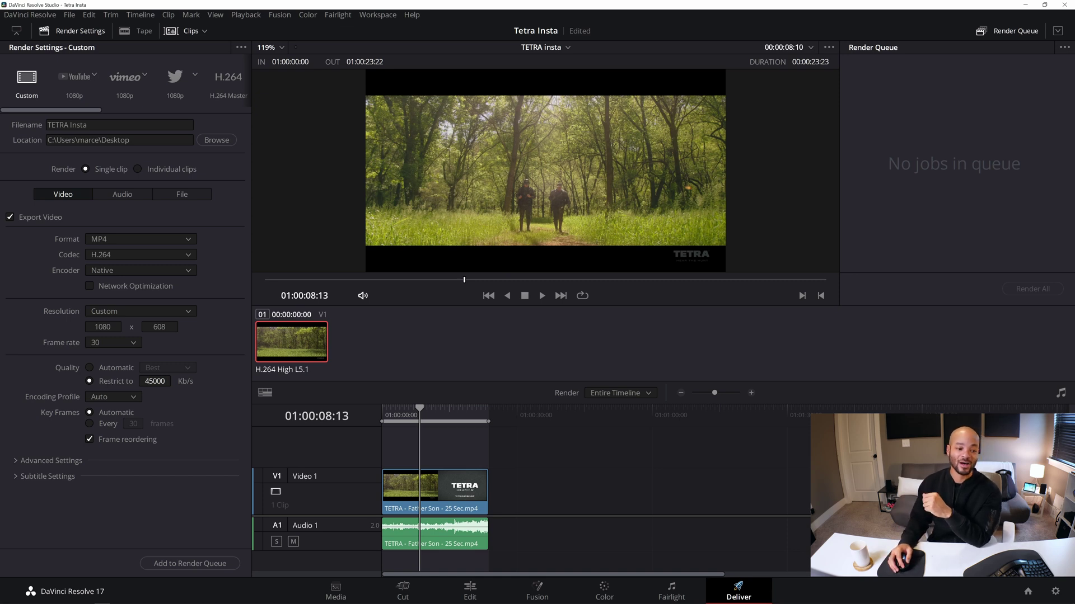
{"action": "type", "text": "2500"}
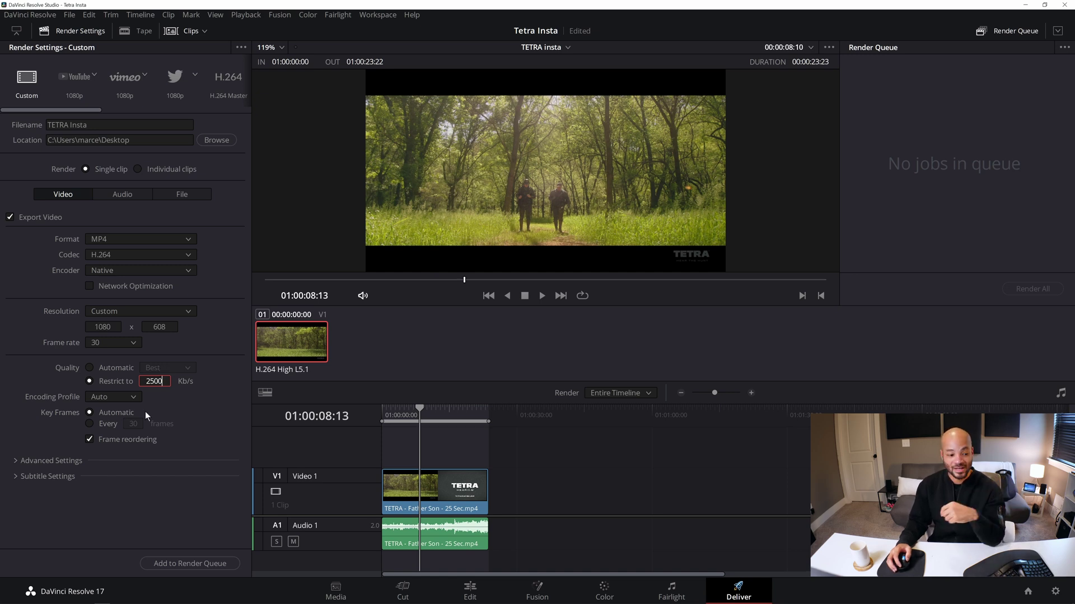
Step: Choose the High encoding profile, add TETRA Insta.mp4 to the render queue as Job 1, and render all
{"action": "left_click", "coordinate": [128, 396]}
{"action": "left_click", "coordinate": [112, 449]}
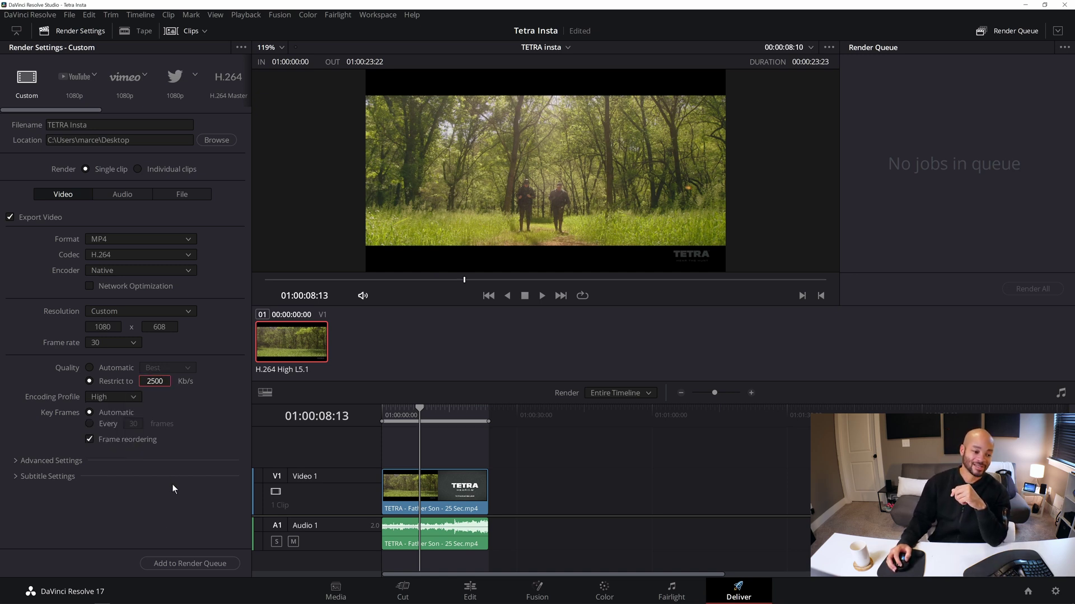
{"action": "left_click", "coordinate": [182, 564]}
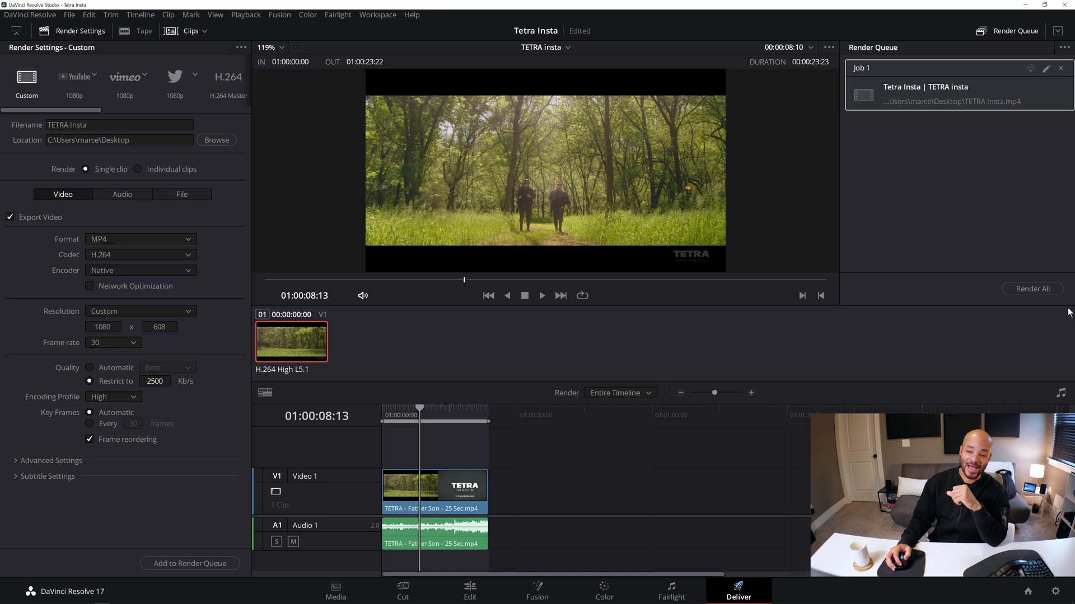
{"action": "left_click", "coordinate": [1034, 289]}
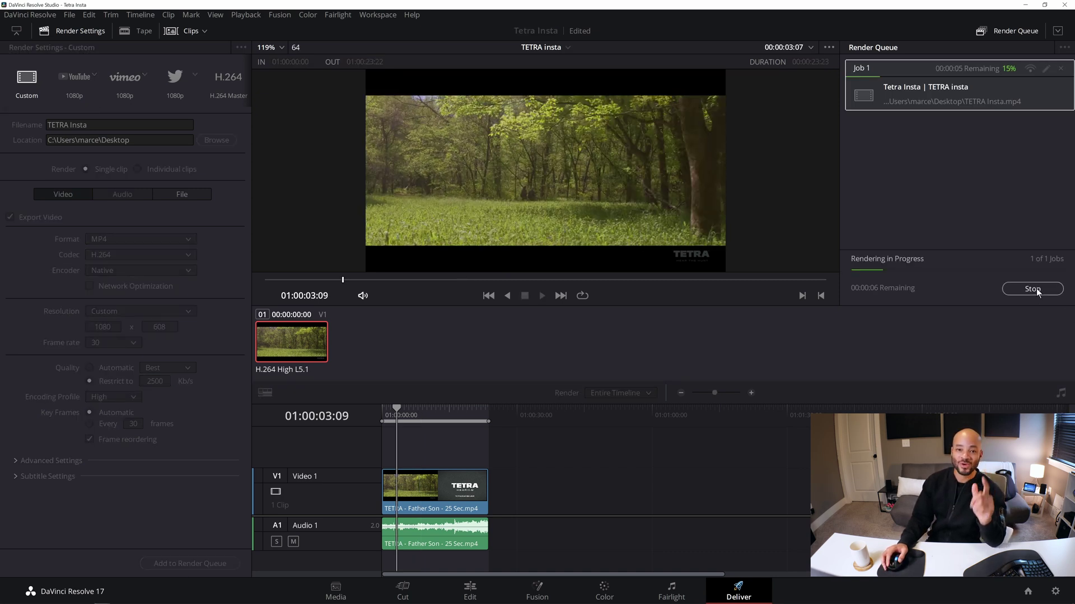